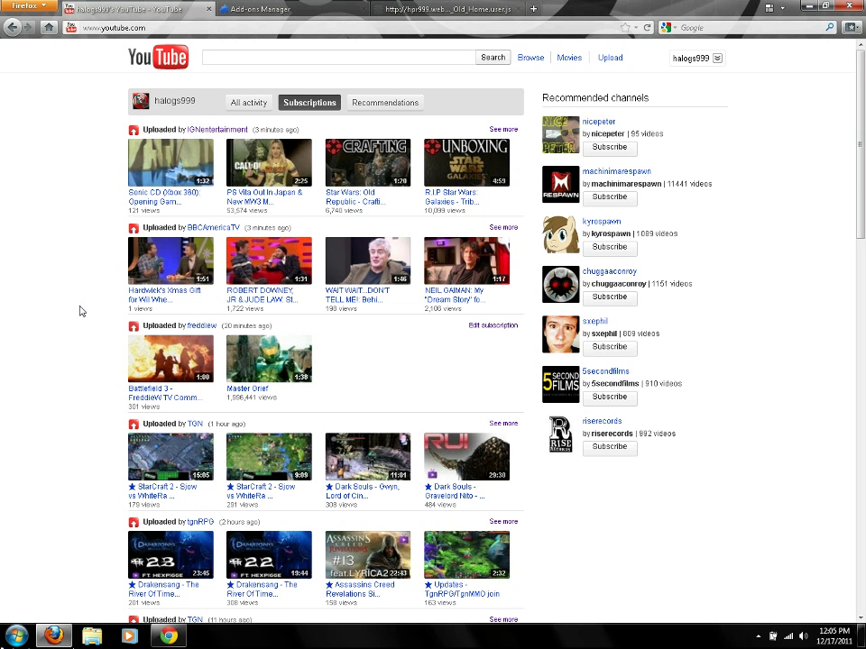
- After viewing the userscript source, search the Add-ons Manager for 'Greasemonkey'
left_click(417, 8)
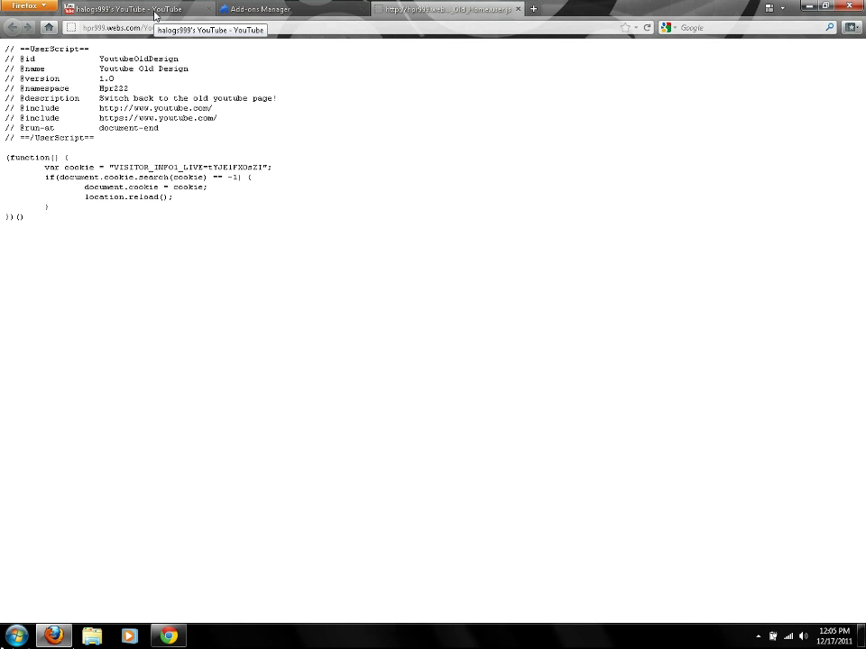
left_click(155, 9)
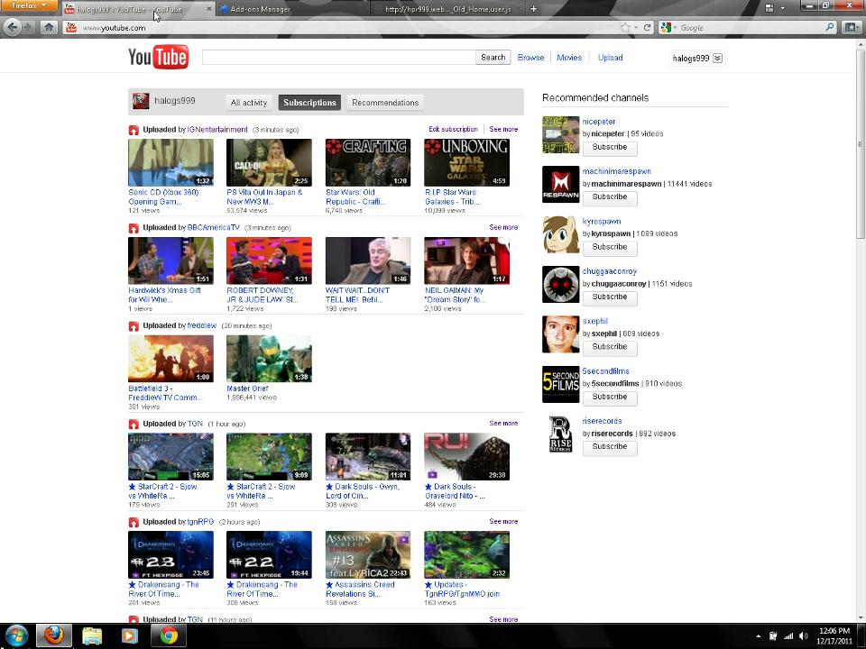
left_click(250, 9)
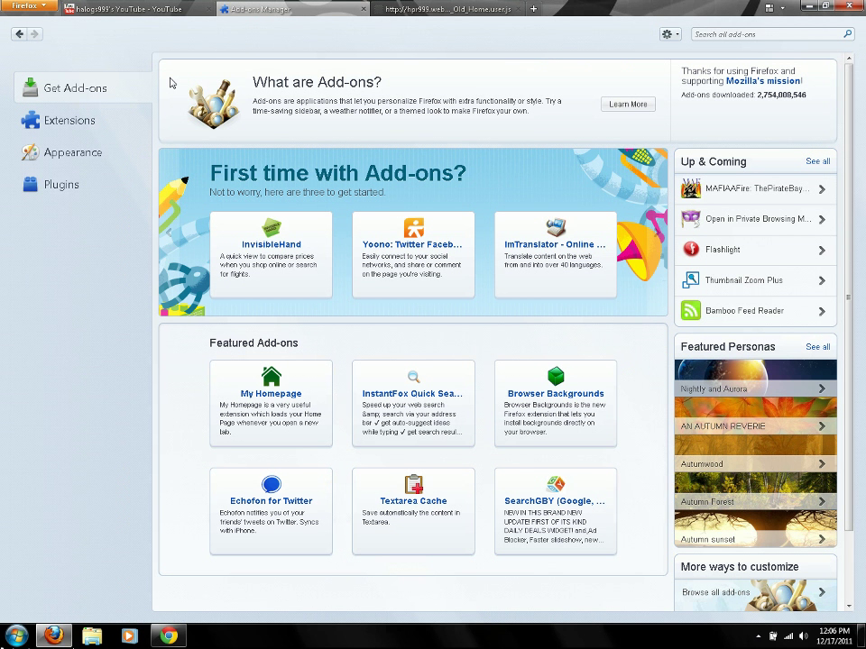
left_click(721, 35)
type("Greasem")
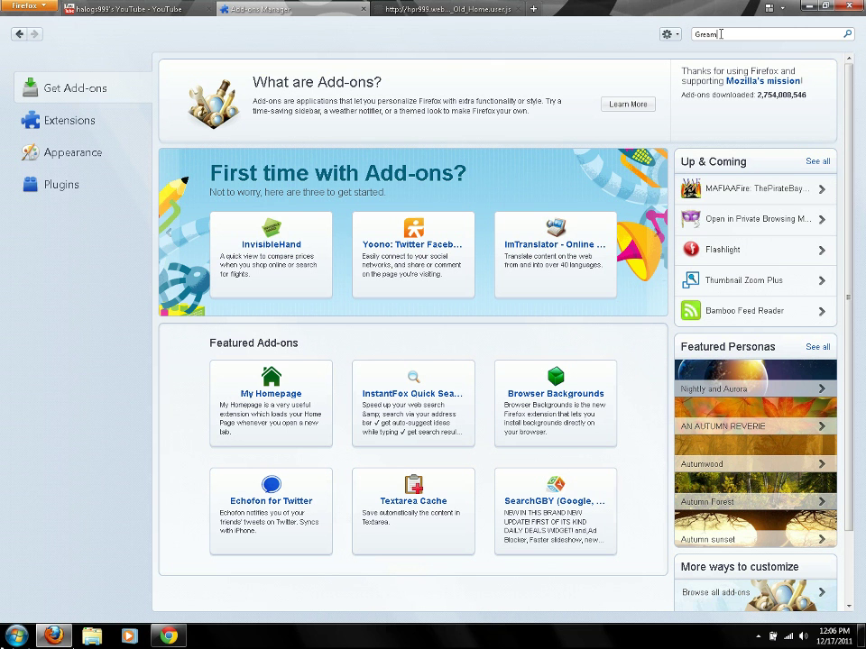
key("BackSpace")
key("BackSpace")
key("BackSpace")
key("BackSpace")
key("BackSpace")
key("BackSpace")
key("BackSpace")
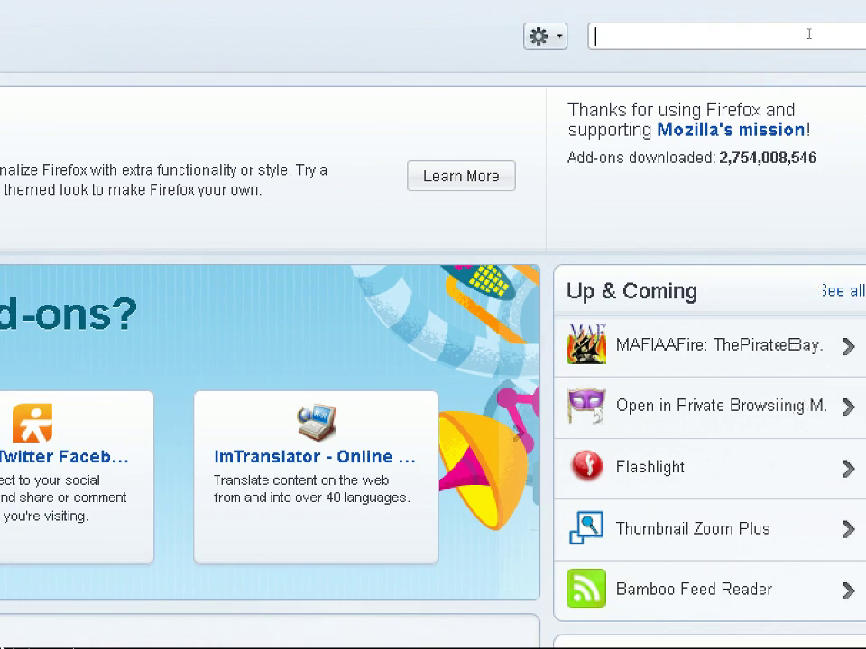
type("Greasemonkey")
key("Return")
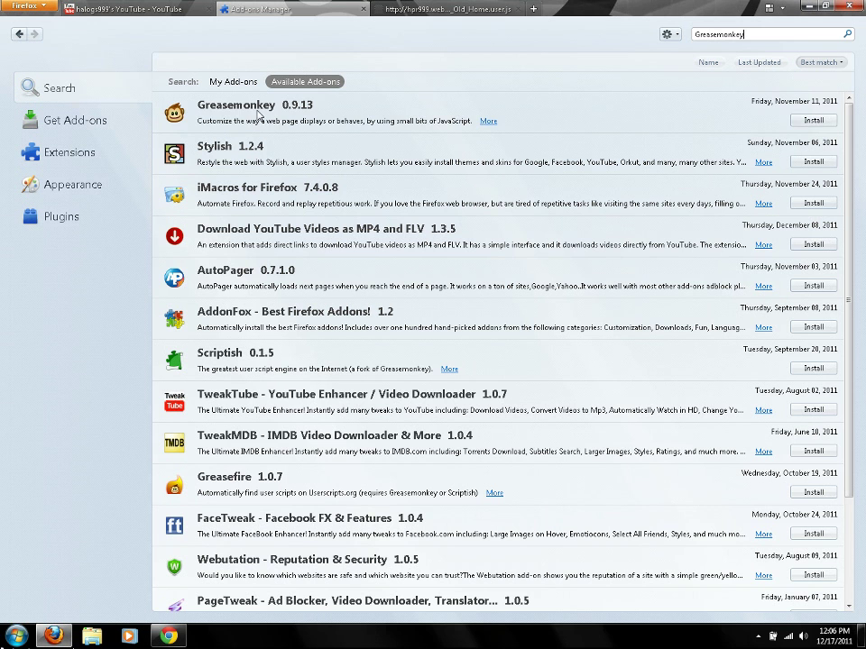
- Select the Greasemonkey 0.9.13 result and install it
left_click(747, 120)
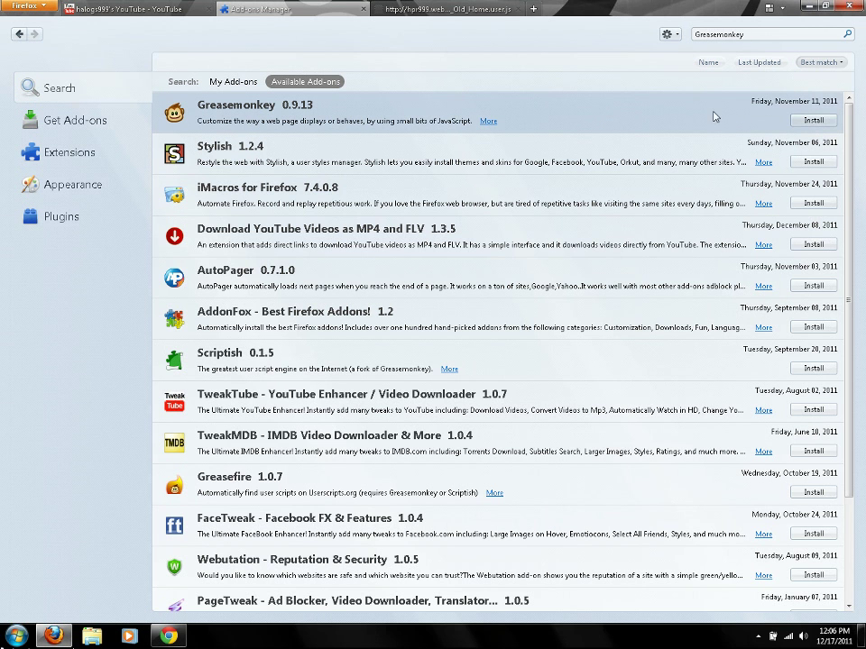
left_click(814, 120)
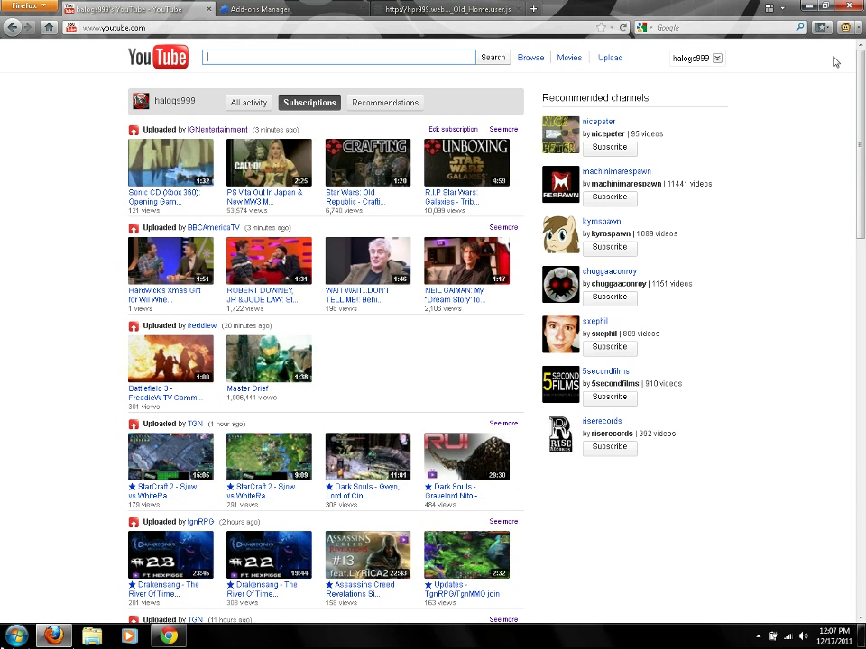
- Close the Add-ons Manager, reload the user.js address, install 'Youtube Old Design' via Greasemonkey, and close its tab
left_click(362, 11)
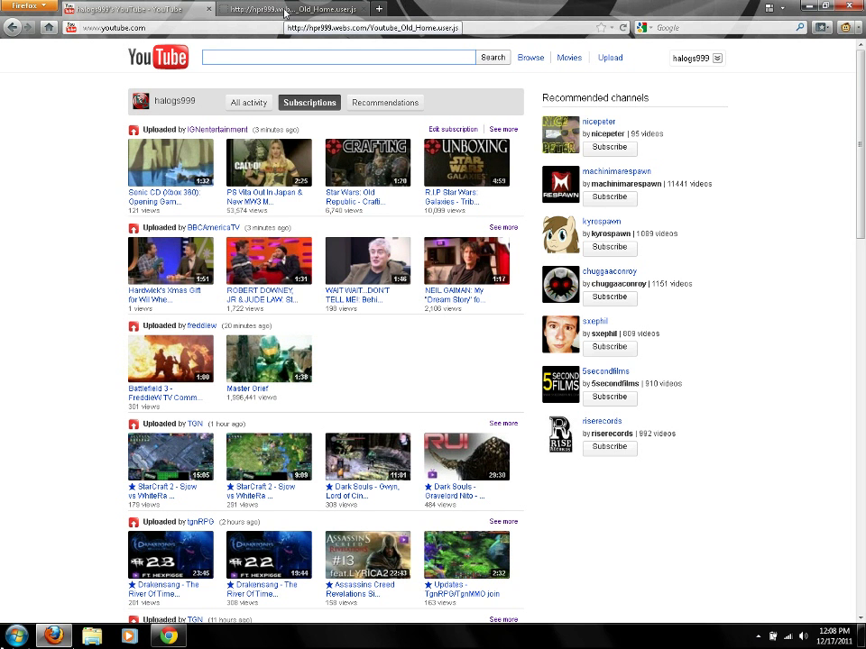
left_click(284, 10)
left_click(284, 28)
key("ctrl+c")
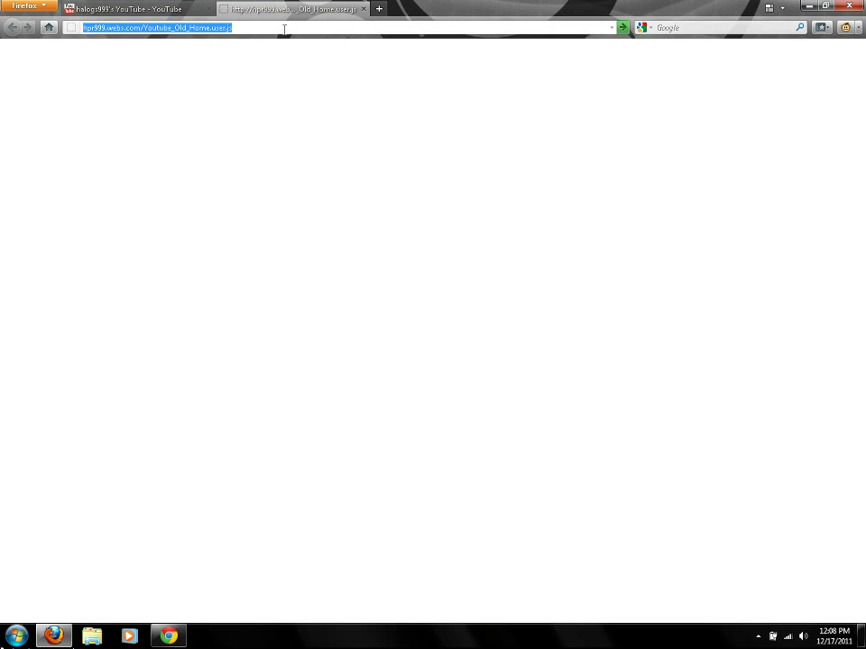
key("Return")
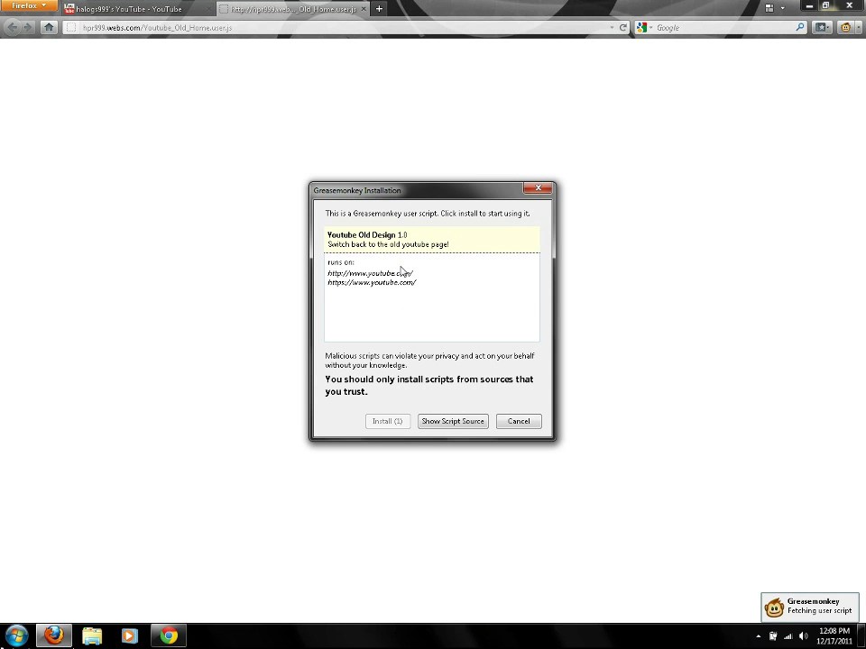
left_click(389, 420)
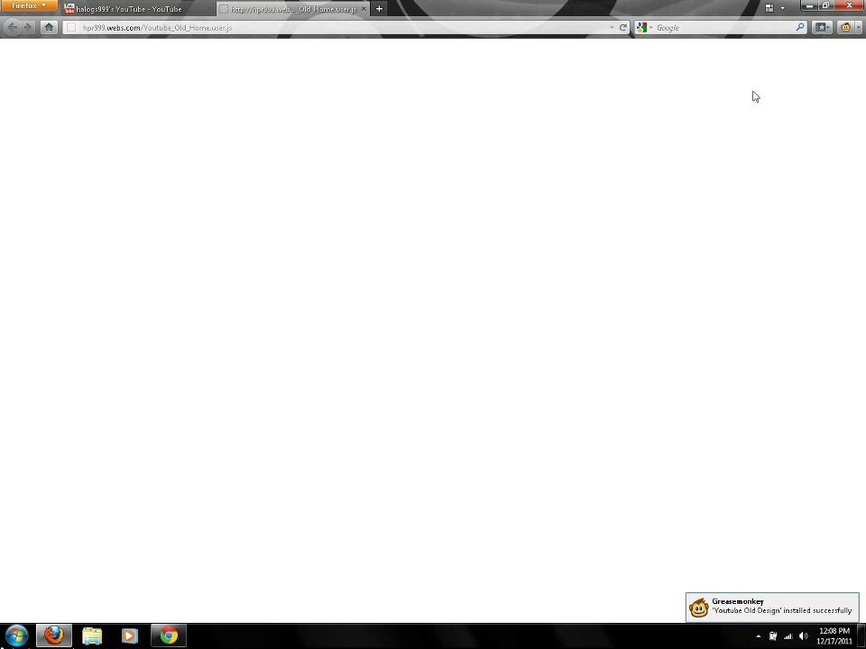
left_click(364, 10)
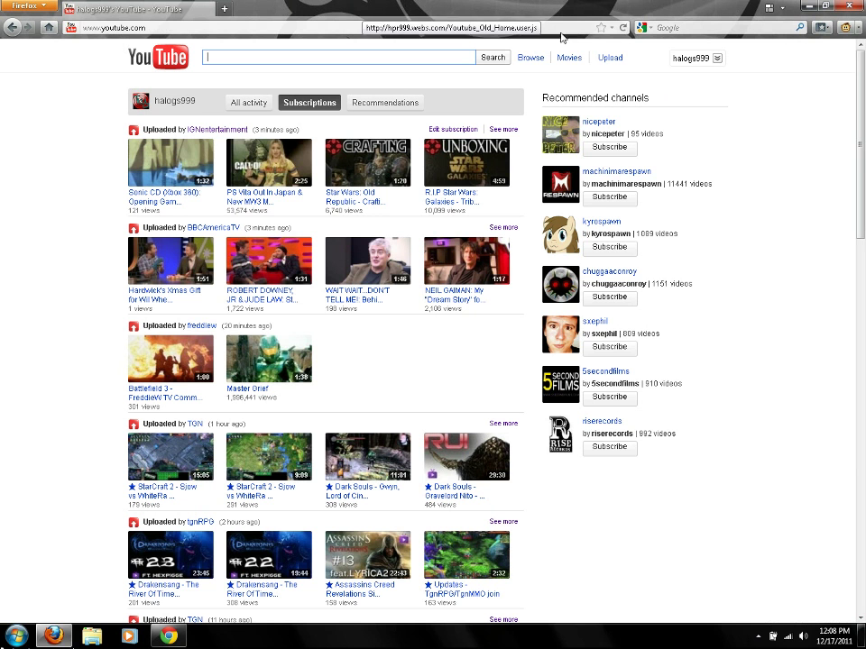
- Reload the YouTube subscriptions page twice until all thumbnails load
left_click(624, 28)
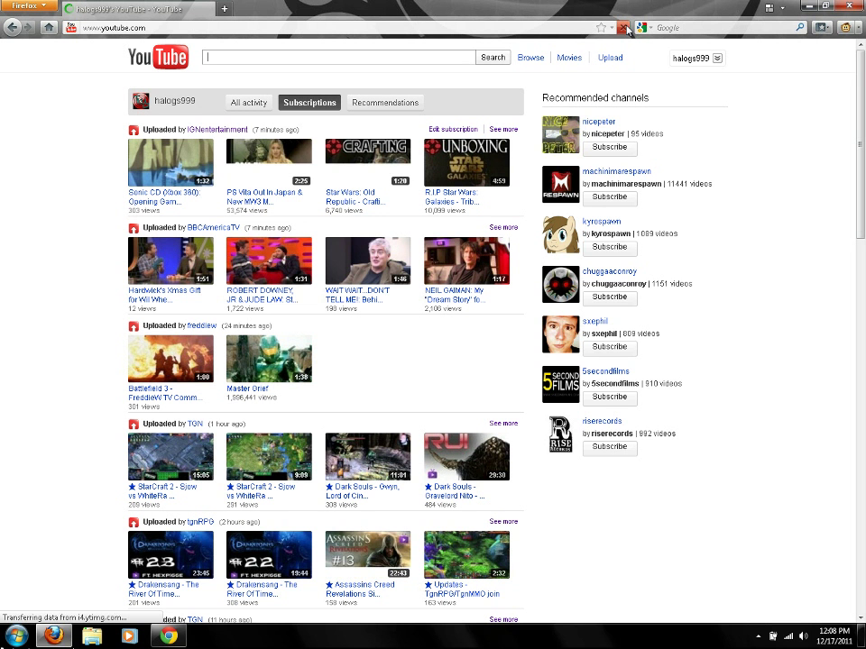
left_click(624, 28)
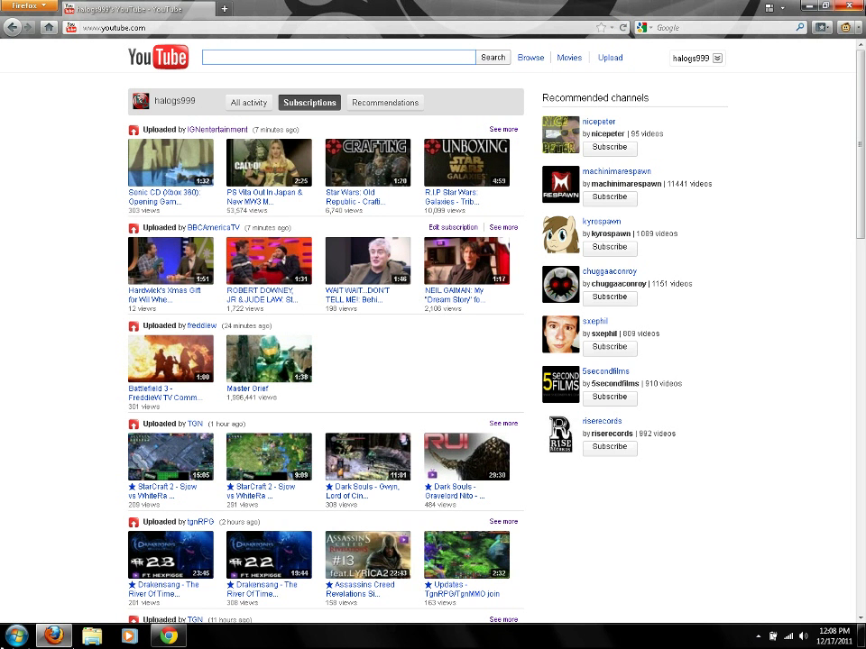
- Close Firefox and switch to Google Chrome showing the YouTube subscriptions page
left_click(847, 8)
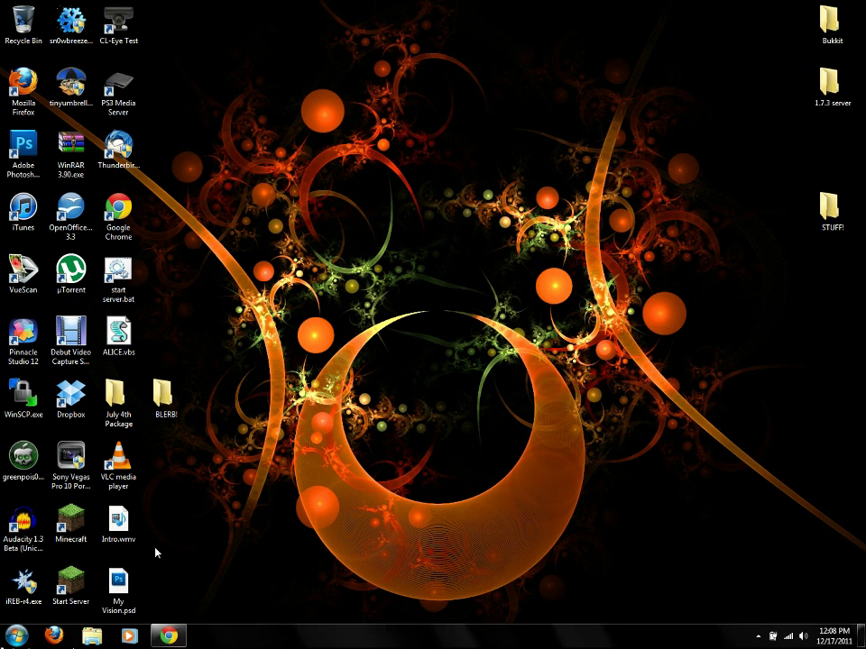
key("alt+Tab")
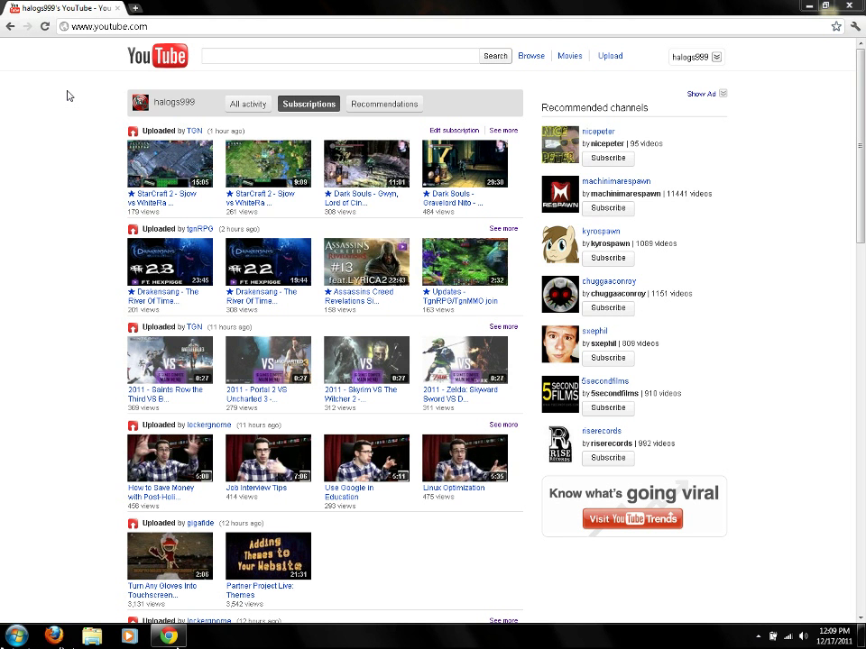
- In a new Chrome tab, keep the colour scheme, load the pasted user.js address, and confirm installing Youtube Old Design
left_click(135, 8)
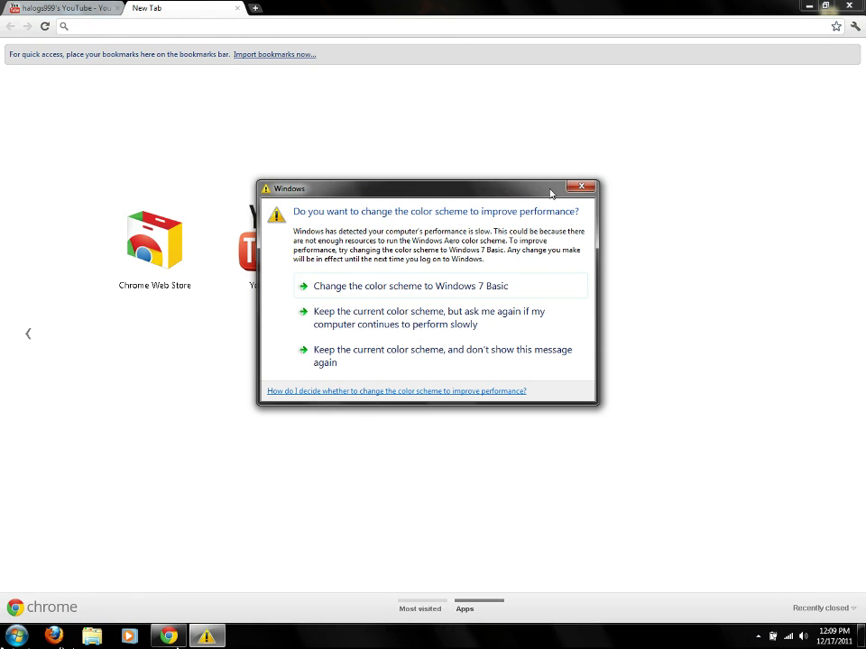
left_click(454, 356)
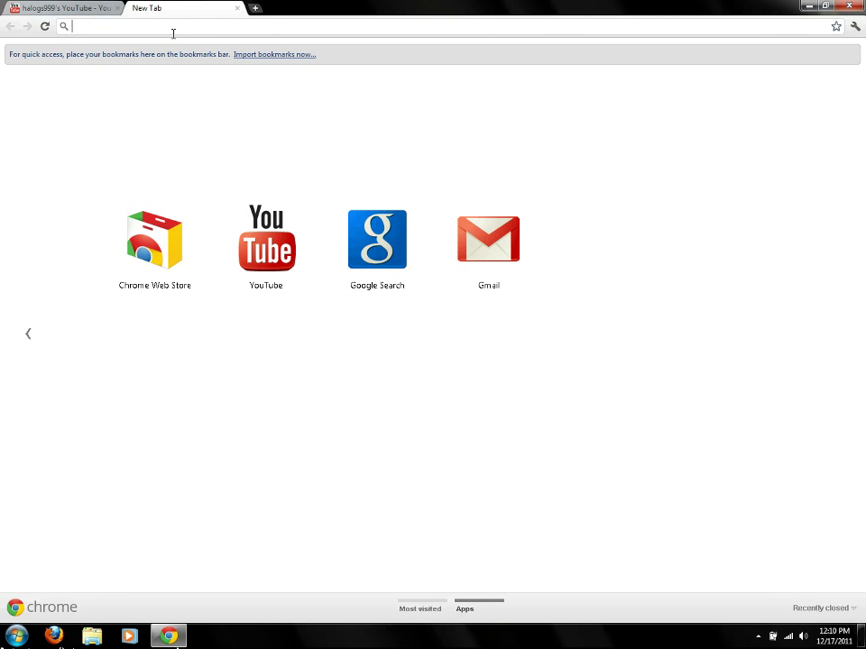
key("ctrl+v")
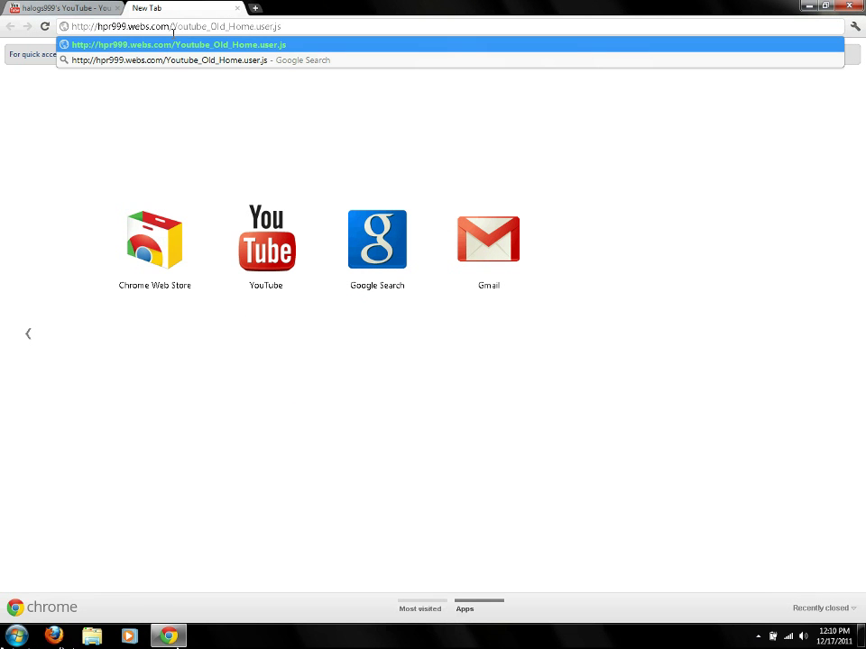
key("Return")
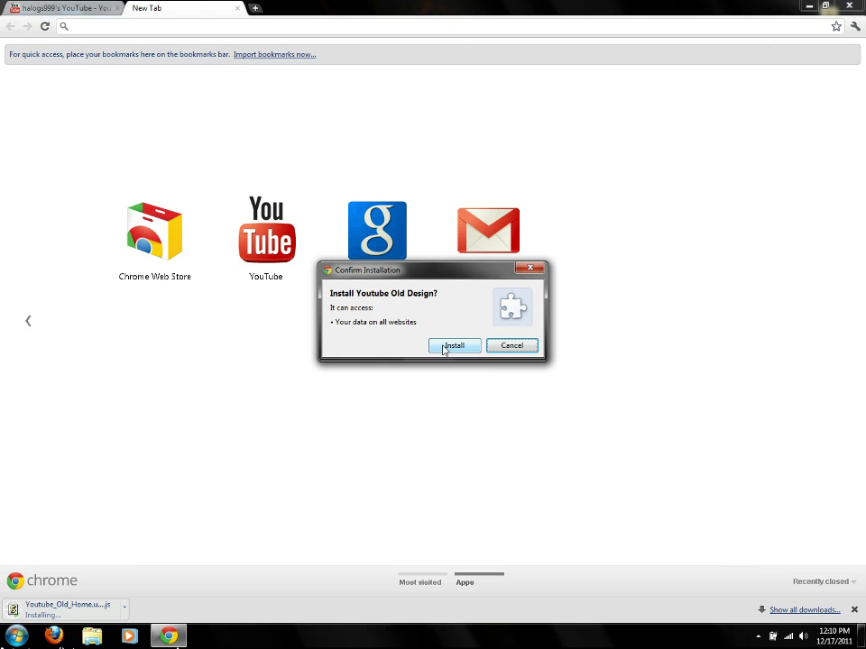
left_click(447, 347)
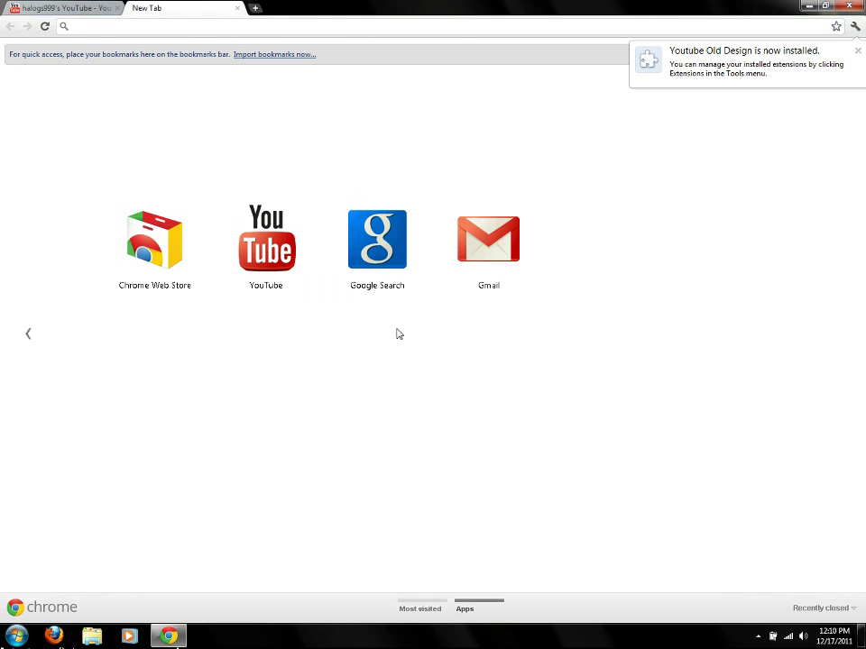